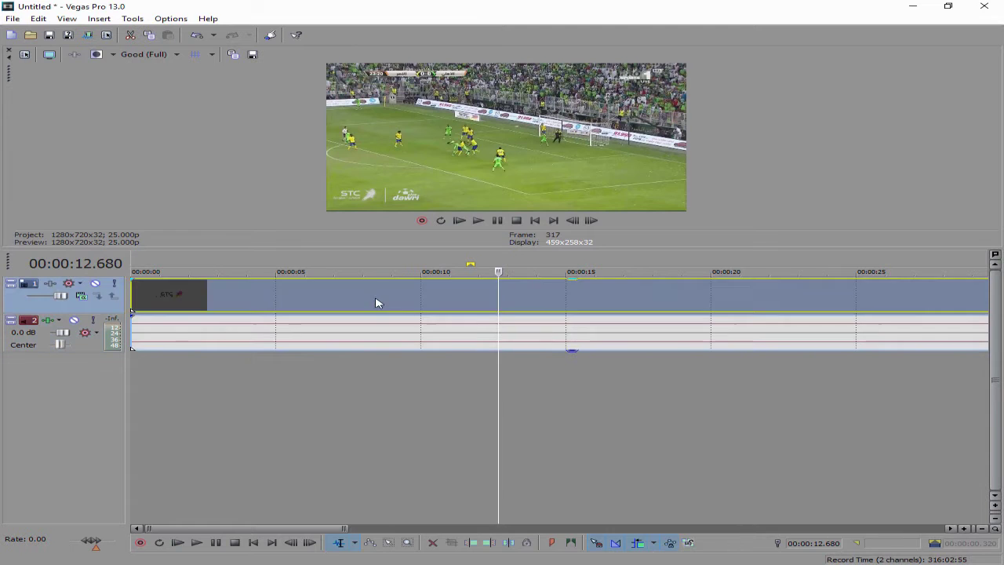
# Move the match clip onto new video and audio tracks 3 and 4, and review its video event properties.
pyautogui.moveTo(367, 338); pyautogui.dragTo(350, 436)
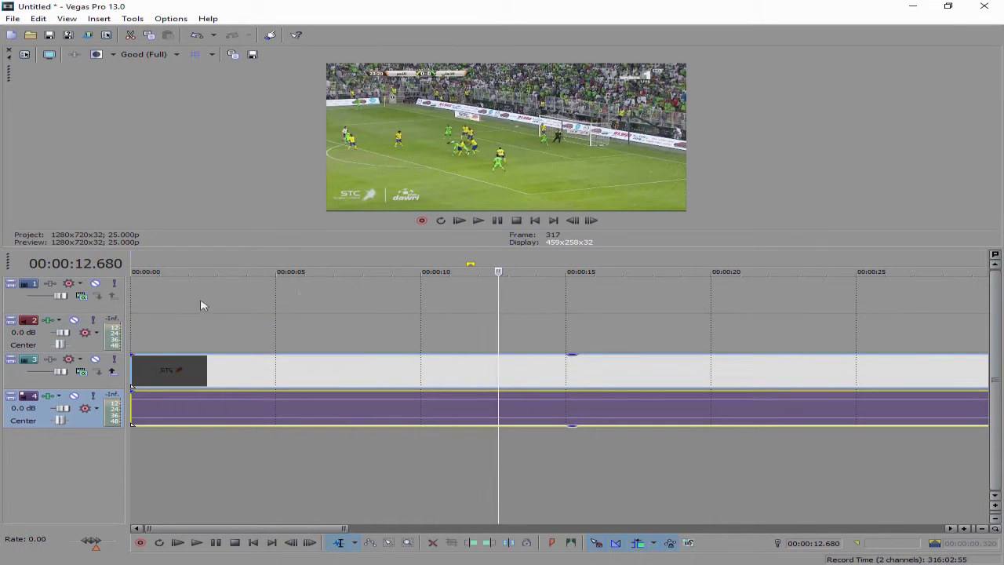
pyautogui.rightClick(476, 381)
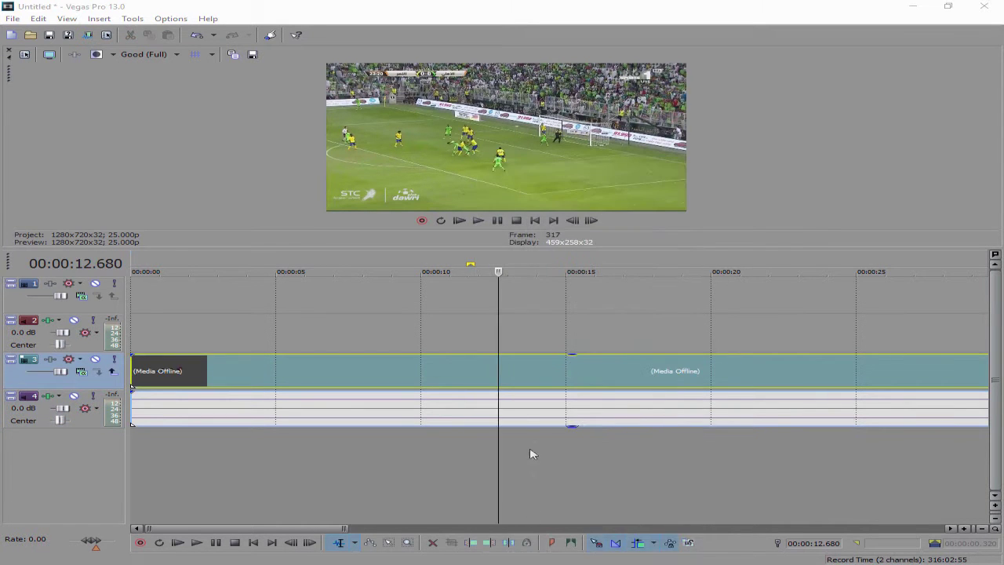
pyautogui.rightClick(484, 378)
pyautogui.click(514, 555)
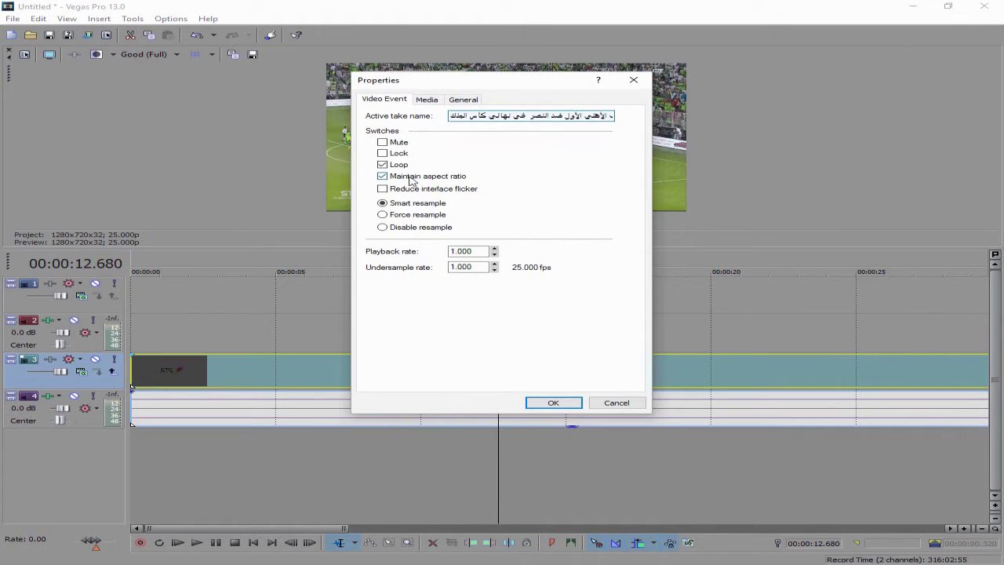
pyautogui.click(554, 402)
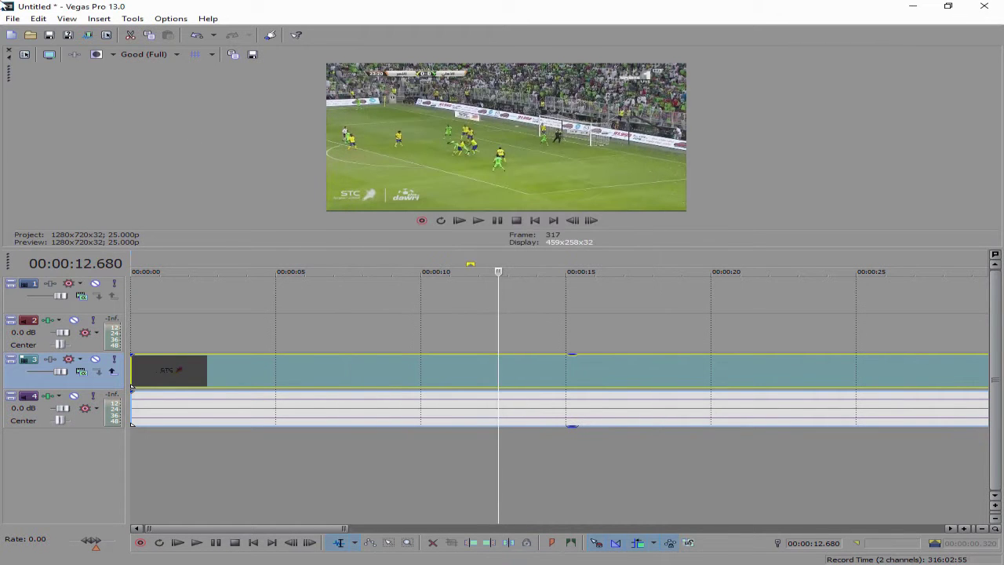
# Split the match clip and its audio at 00:00:22.480 and 00:00:23.080.
pyautogui.moveTo(498, 392); pyautogui.dragTo(800, 363)
pyautogui.click(797, 366)
pyautogui.press('s')
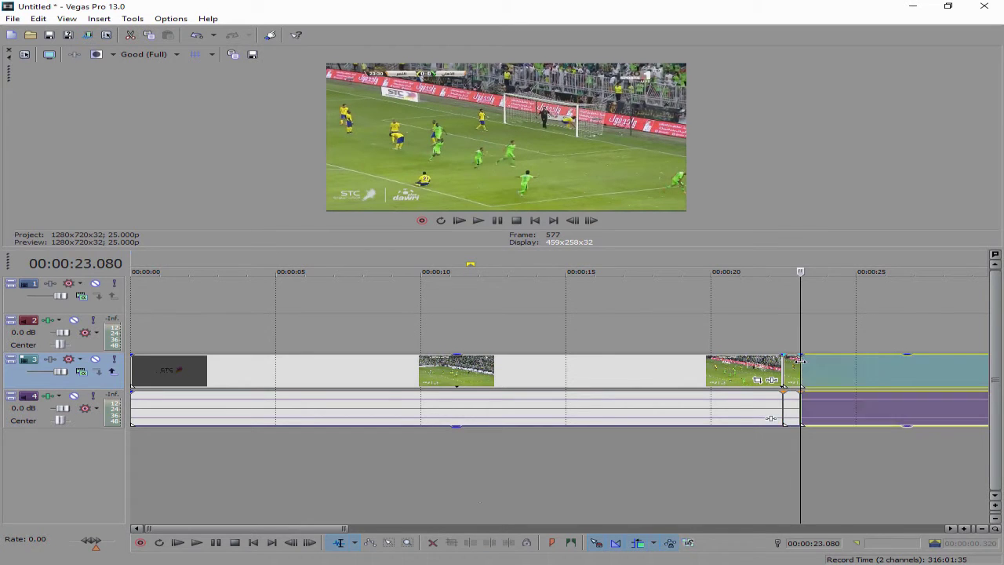
# Add glitch clip 10 from the Enter Glitch folder to track 1, above the short split segment.
pyautogui.moveTo(314, 531); pyautogui.dragTo(426, 534)
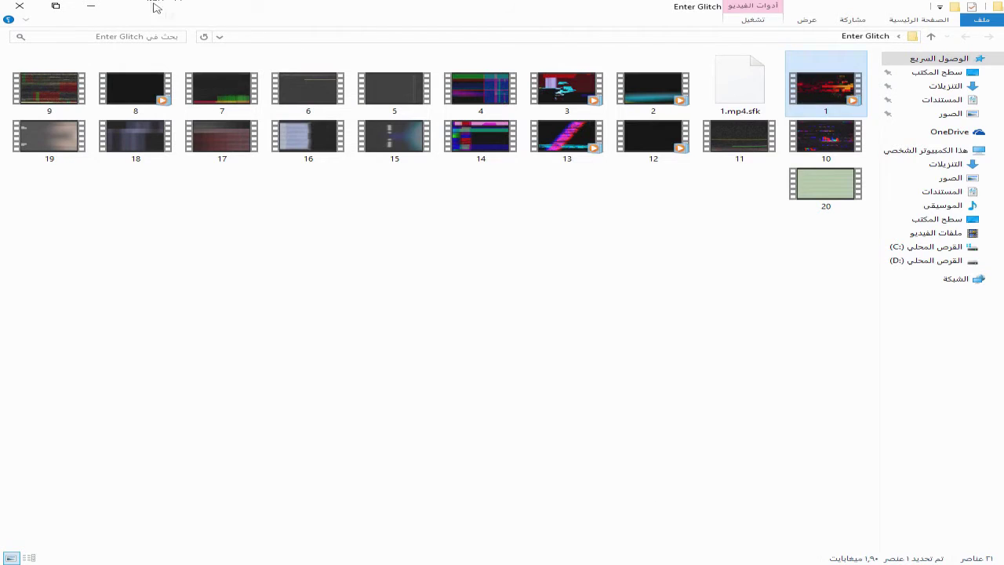
pyautogui.moveTo(155, 8); pyautogui.dragTo(343, 354)
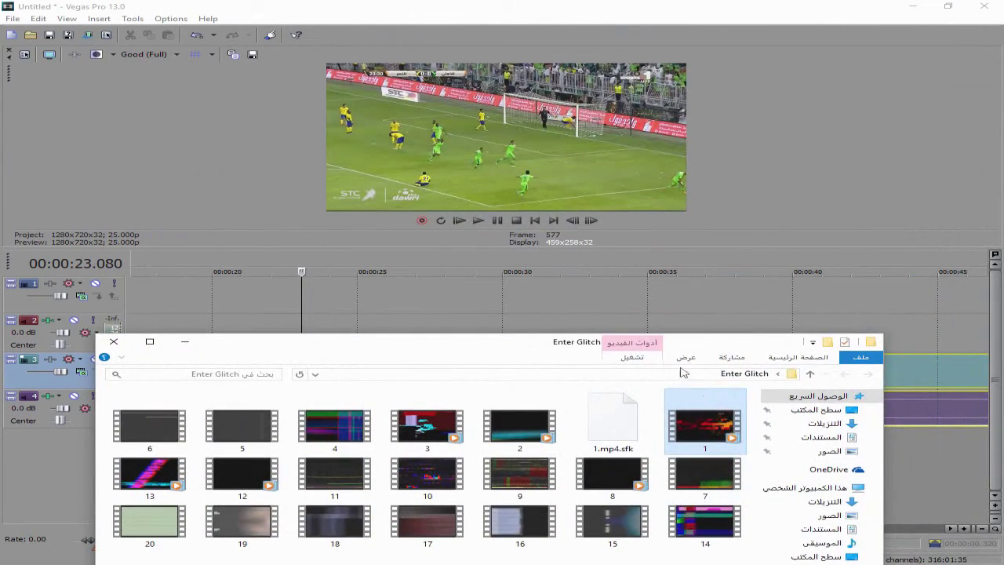
pyautogui.moveTo(522, 349); pyautogui.dragTo(460, 399)
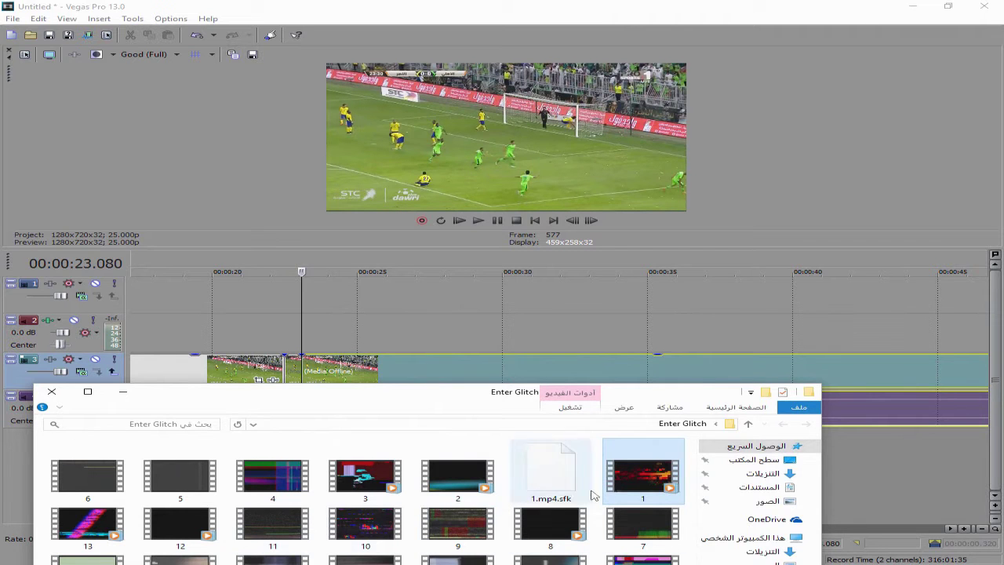
pyautogui.moveTo(376, 524); pyautogui.dragTo(295, 298)
pyautogui.click(499, 255)
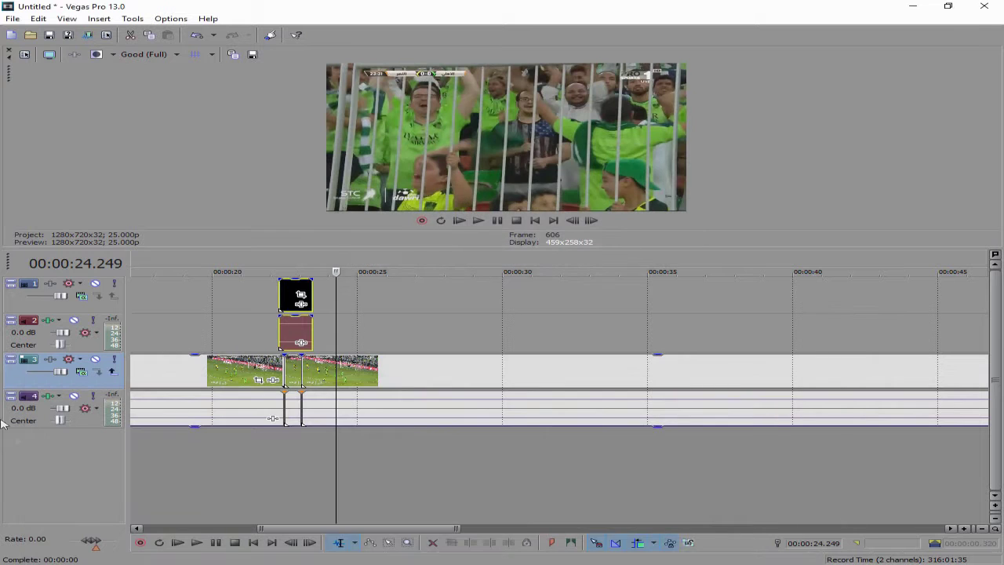
# Trim the glitch clip to span 00:00:22.480 to 00:00:23.080 and place the playhead inside it at 00:00:22.760.
pyautogui.moveTo(312, 293); pyautogui.dragTo(292, 290)
pyautogui.moveTo(284, 441); pyautogui.dragTo(301, 439)
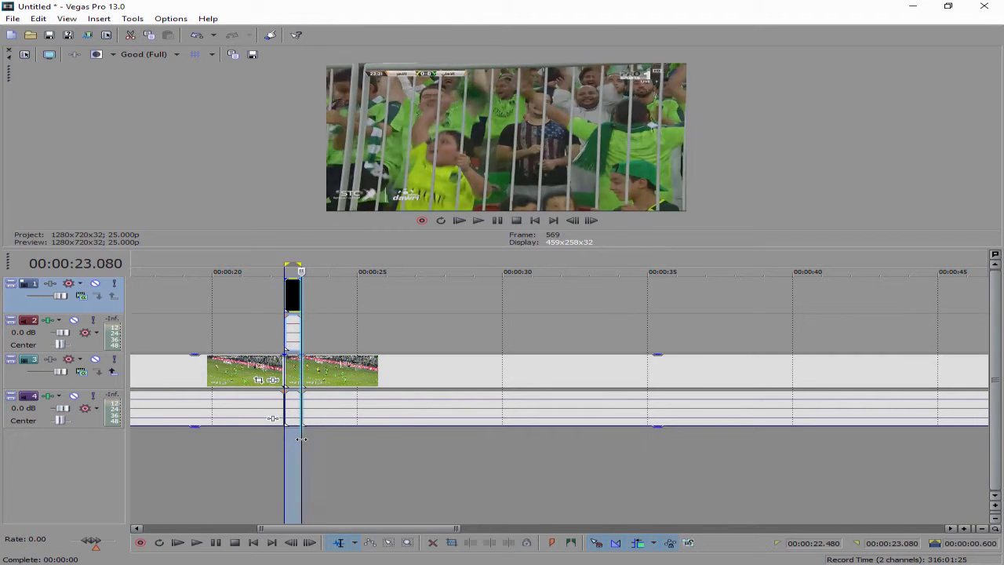
pyautogui.click(290, 291)
pyautogui.click(293, 290)
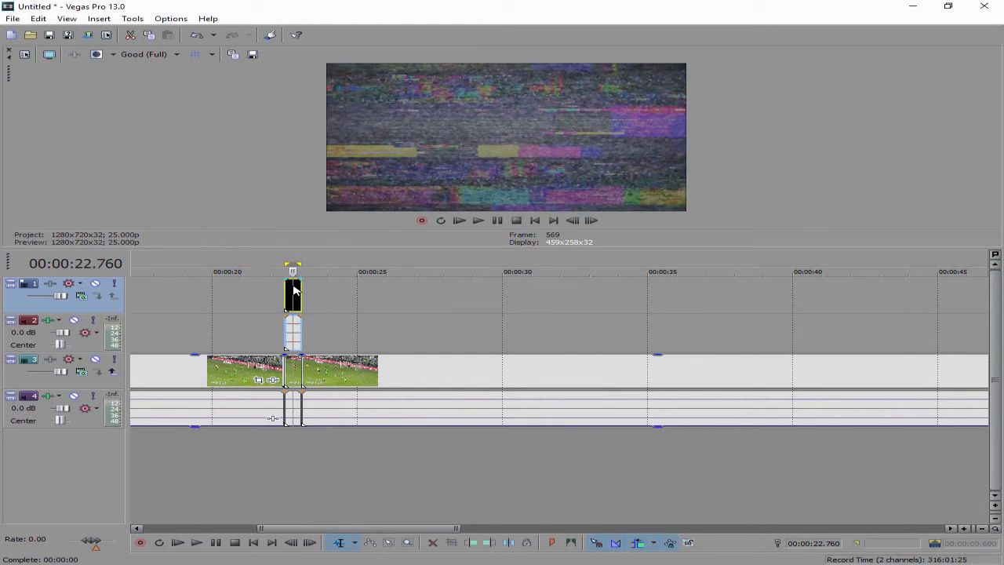
# Set track 1's compositing mode to a custom Sony Displacement Map.
pyautogui.click(82, 296)
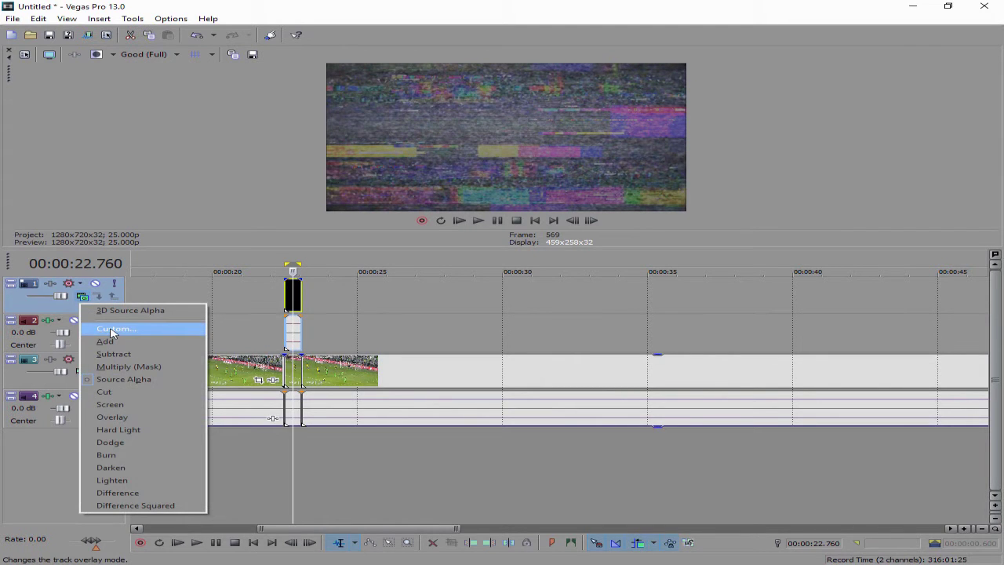
pyautogui.click(111, 329)
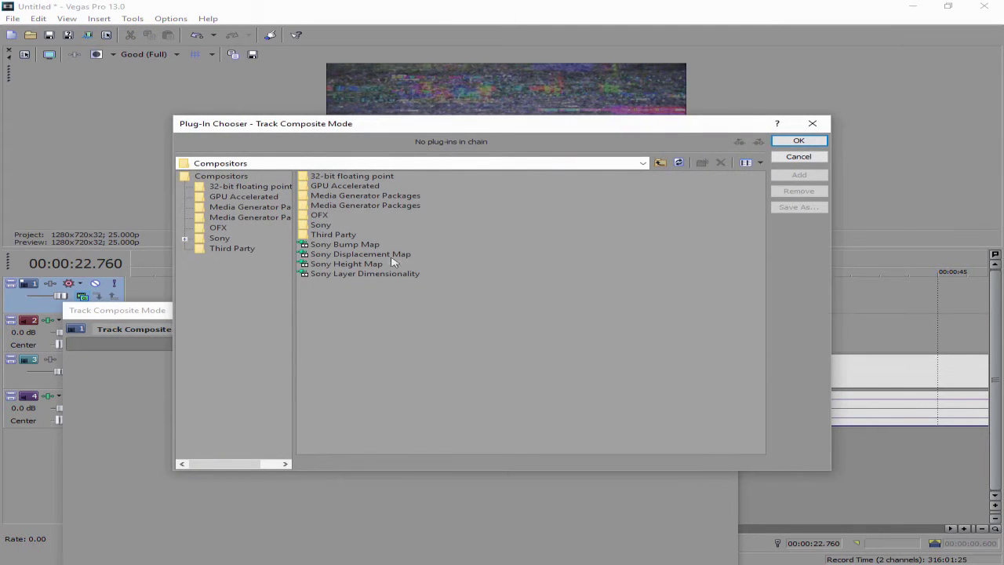
pyautogui.click(365, 256)
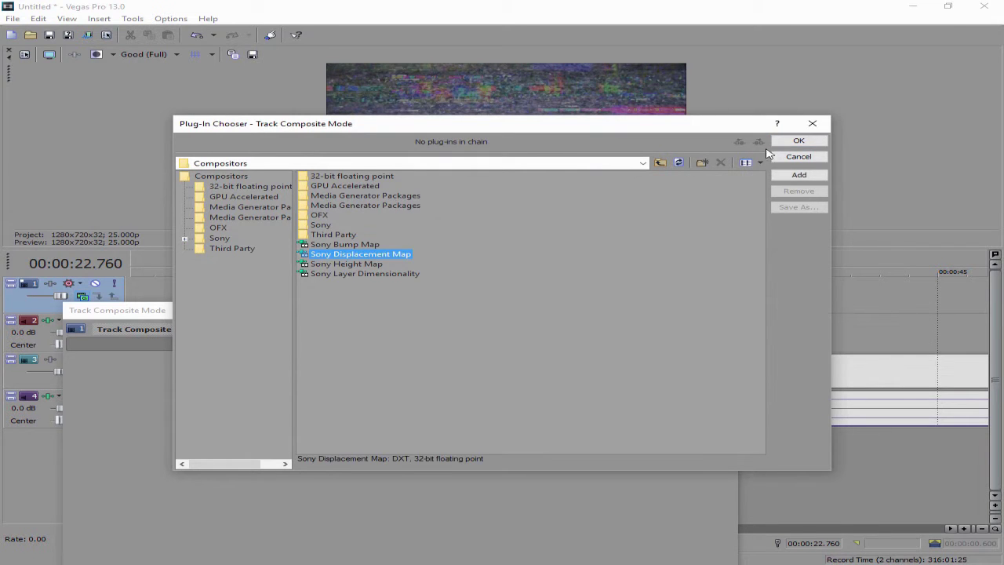
pyautogui.click(798, 147)
# Slightly reduce the Displacement Map's horizontal and vertical scale and close its settings.
pyautogui.moveTo(369, 309); pyautogui.dragTo(667, 260)
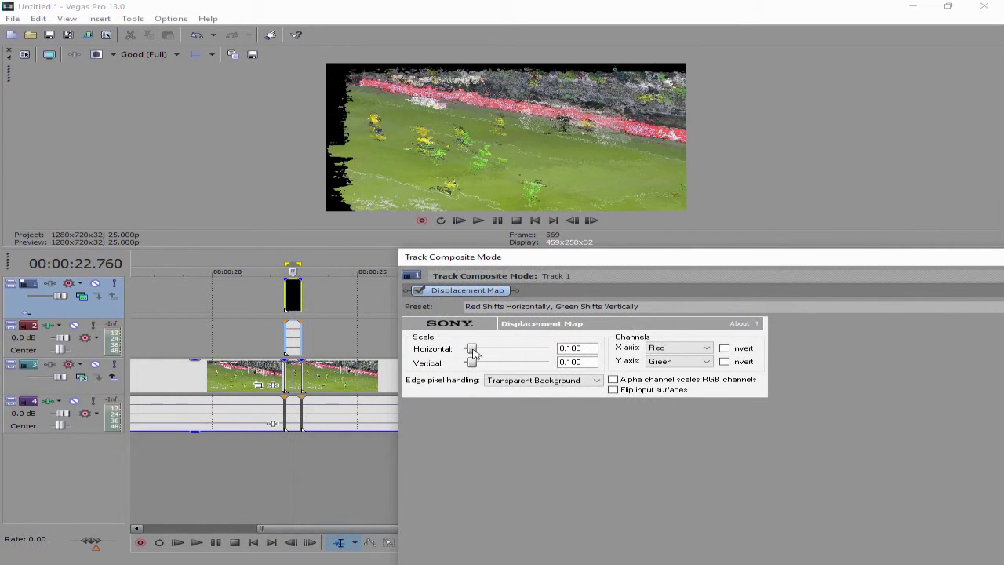
pyautogui.moveTo(473, 352); pyautogui.dragTo(470, 366)
pyautogui.moveTo(581, 260); pyautogui.dragTo(157, 349)
pyautogui.click(640, 352)
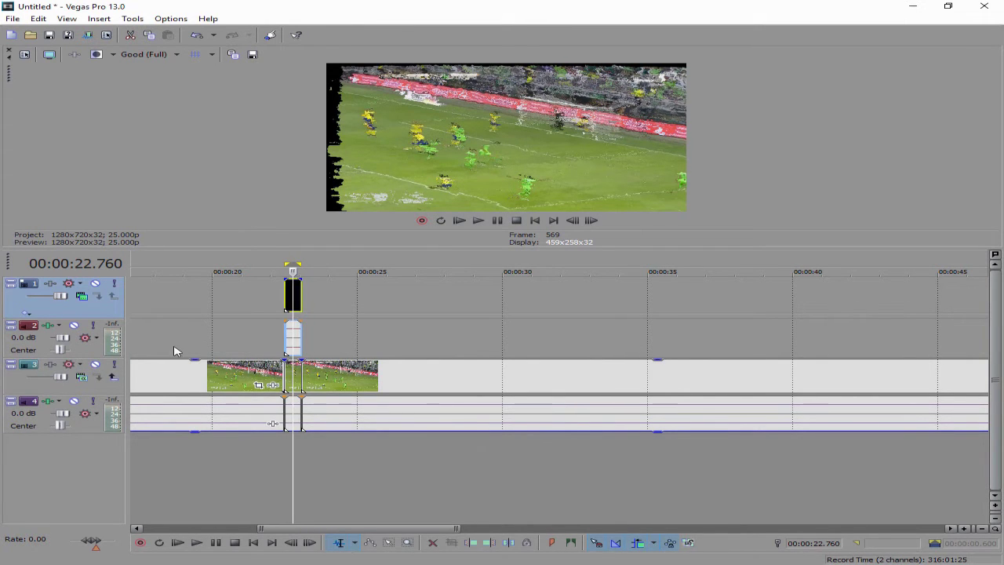
# Play back the glitch transition from just before the first cut and scrub across it to check the distortion.
pyautogui.click(276, 369)
pyautogui.click(197, 543)
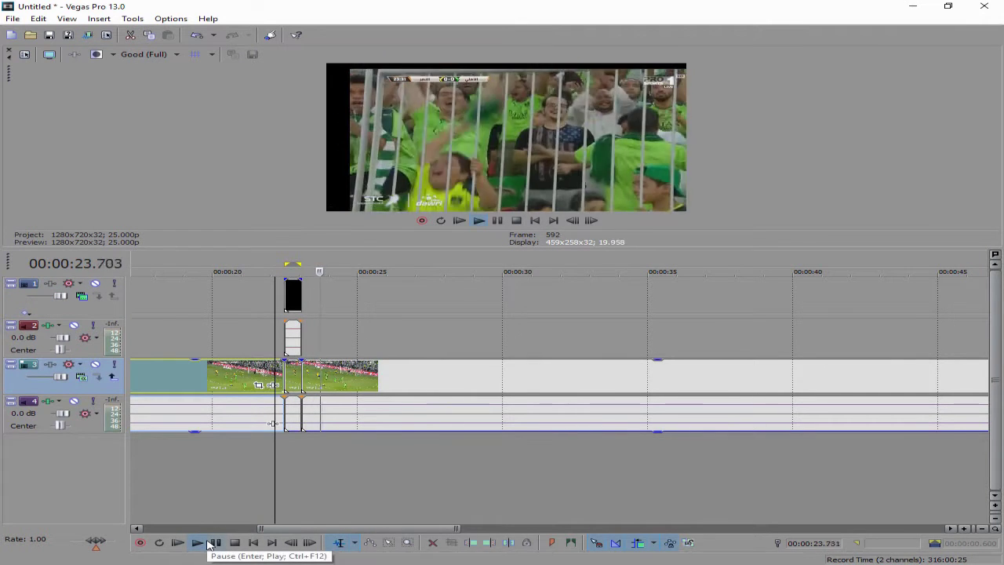
pyautogui.click(212, 543)
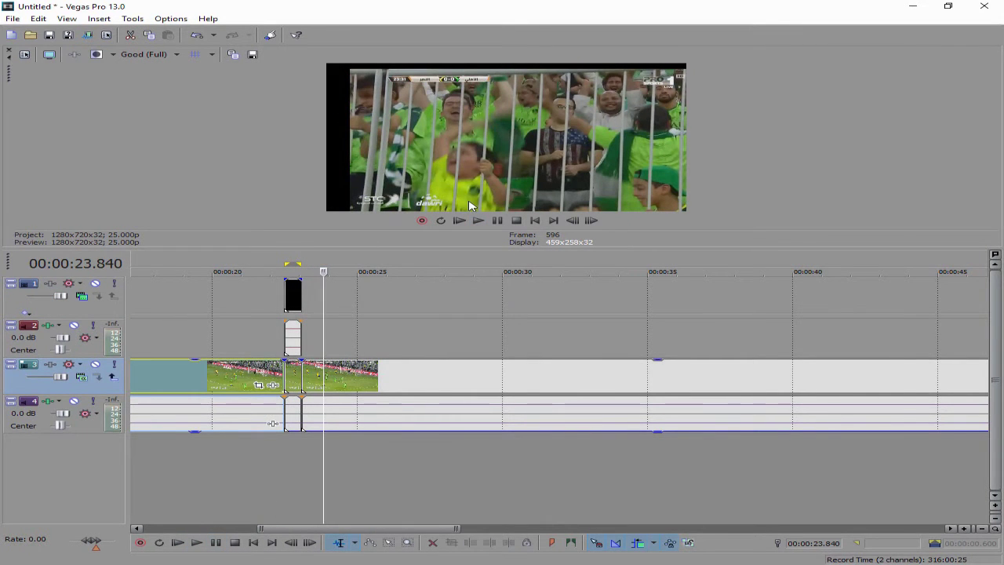
pyautogui.click(257, 369)
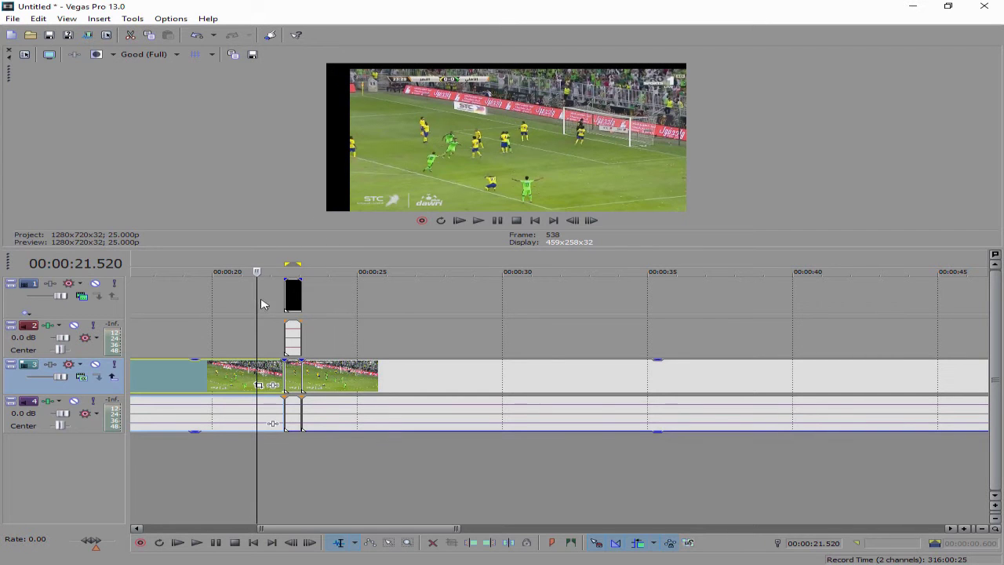
pyautogui.moveTo(258, 288); pyautogui.dragTo(332, 282)
# Render only the range 00:00:22.000 to 00:00:23.840 to the desktop as hj, using the 5 Mbps HD 720-25p WMV template.
pyautogui.moveTo(271, 453); pyautogui.dragTo(323, 444)
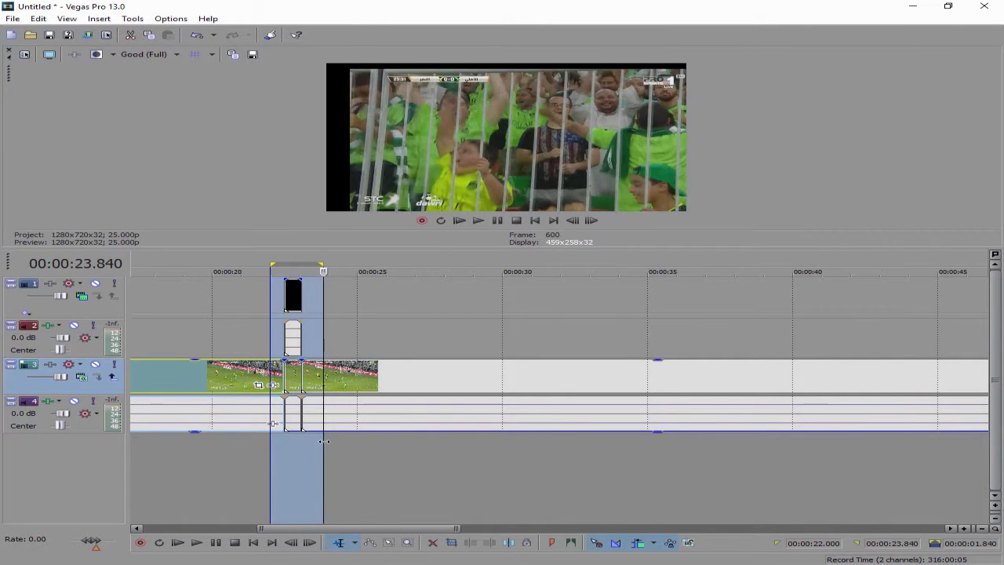
pyautogui.click(8, 18)
pyautogui.click(39, 102)
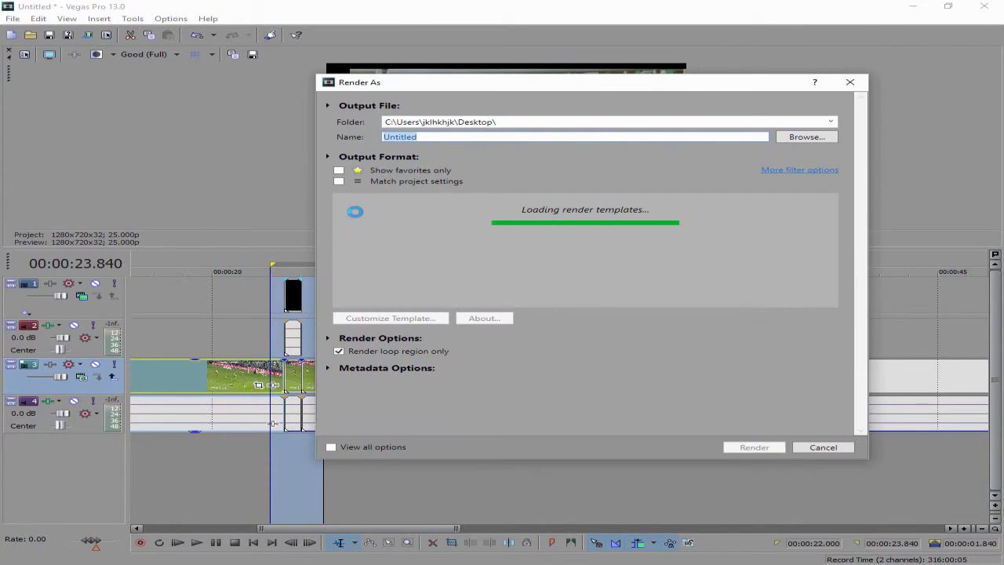
pyautogui.write('hj')
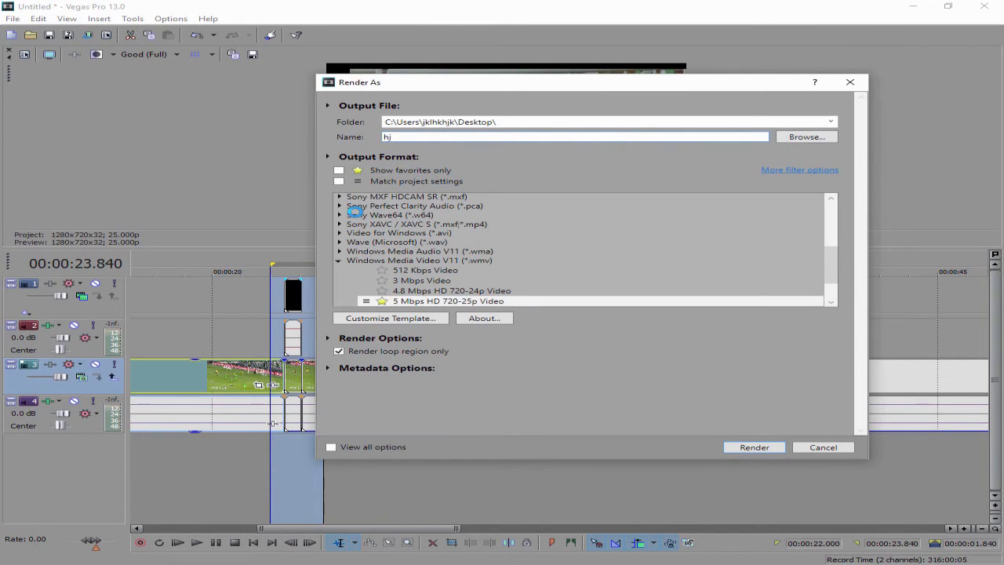
pyautogui.click(753, 446)
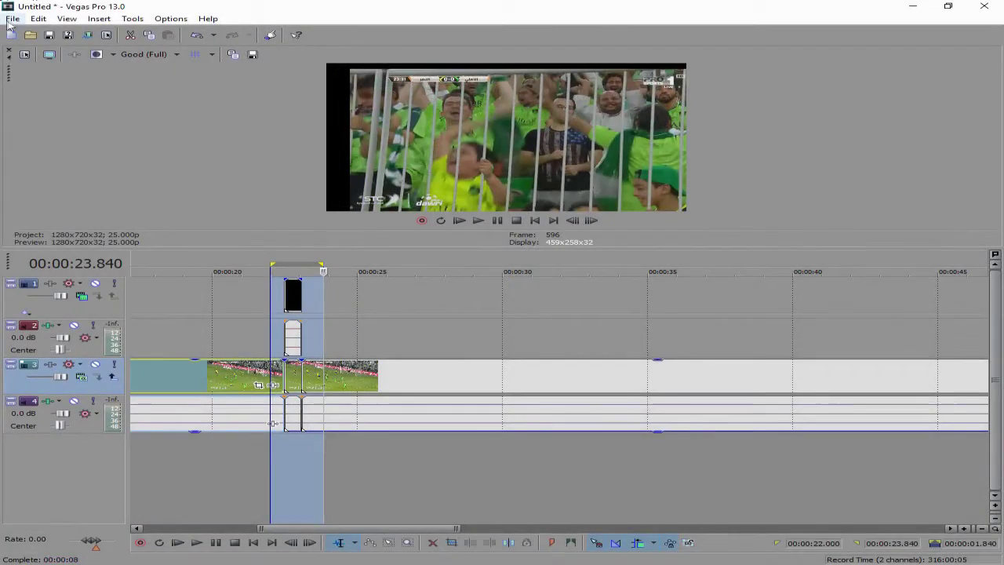
# Start a new project with the default properties, discarding the changes to the current one.
pyautogui.click(11, 19)
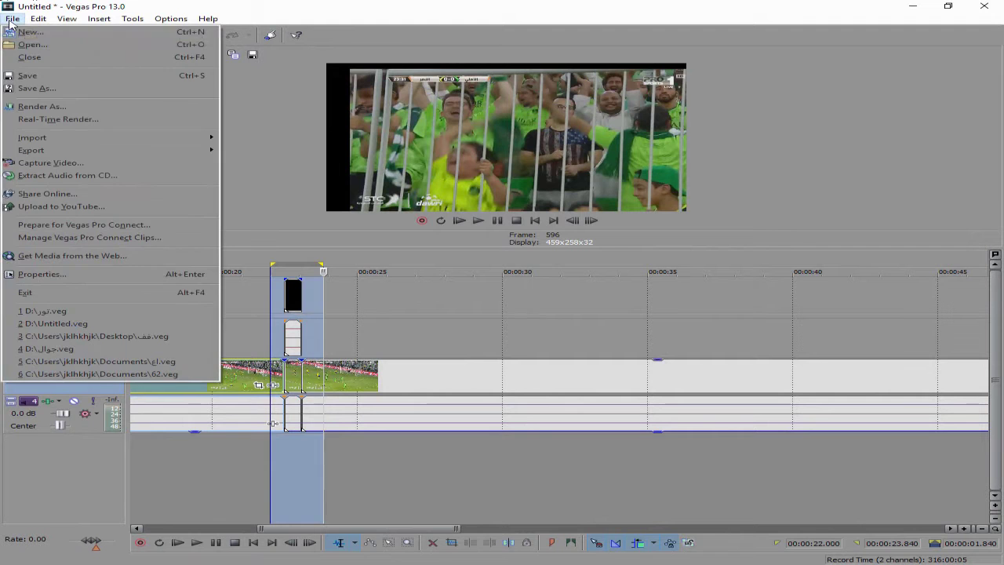
pyautogui.click(50, 36)
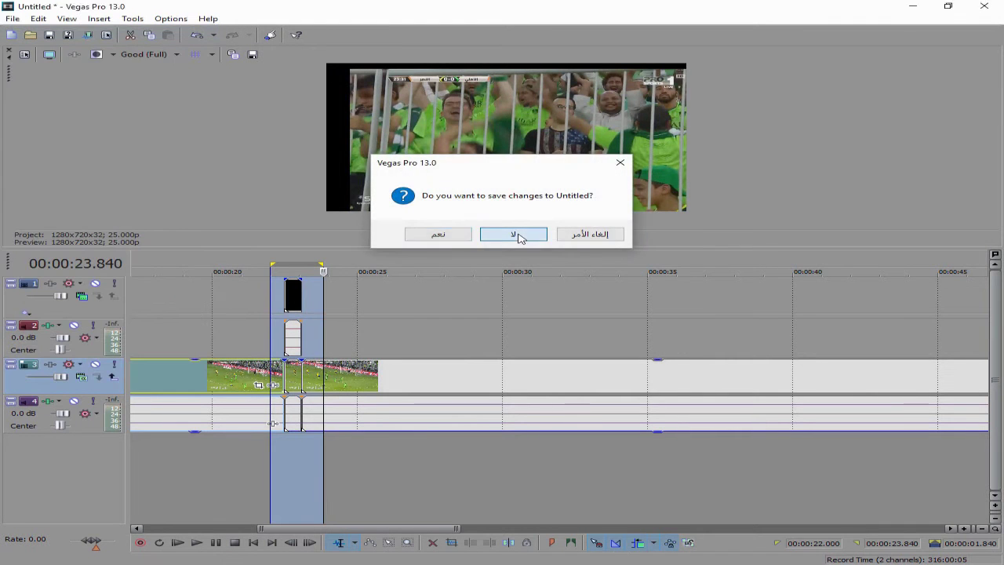
pyautogui.click(514, 233)
pyautogui.click(581, 407)
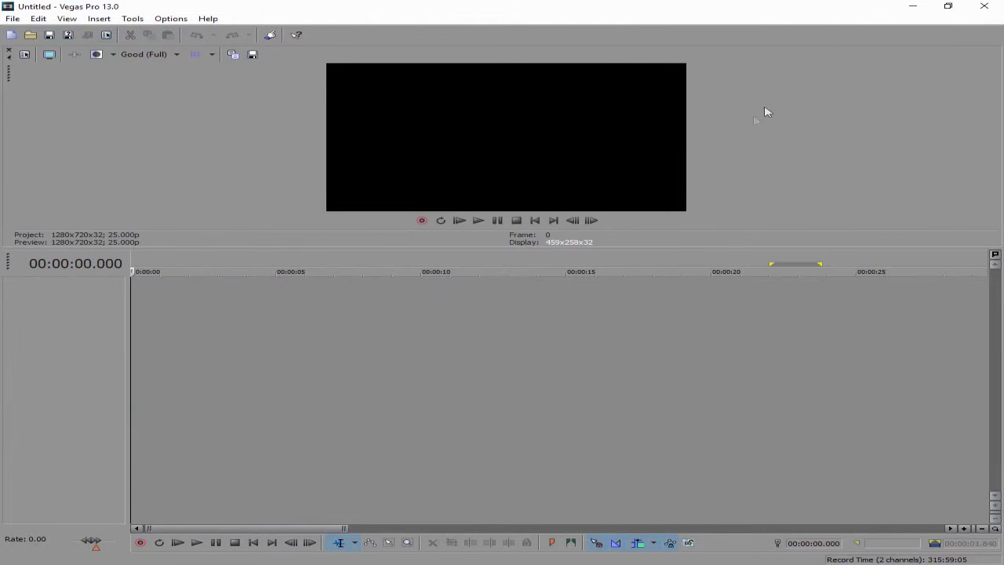
# Place the rendered hj video from the desktop at the start of the empty timeline.
pyautogui.click(910, 6)
pyautogui.click(53, 390)
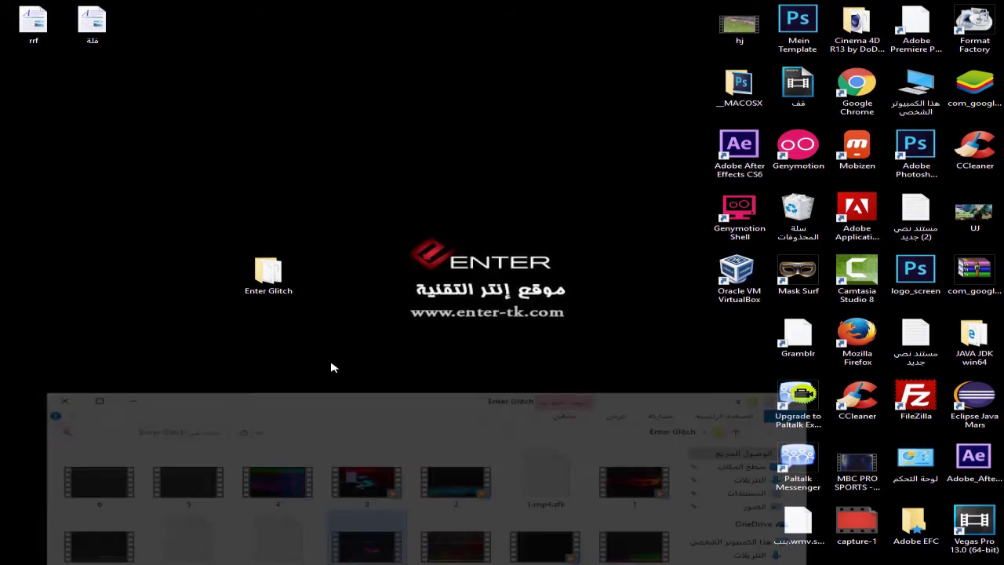
pyautogui.moveTo(741, 26); pyautogui.dragTo(166, 291)
pyautogui.press('Return')
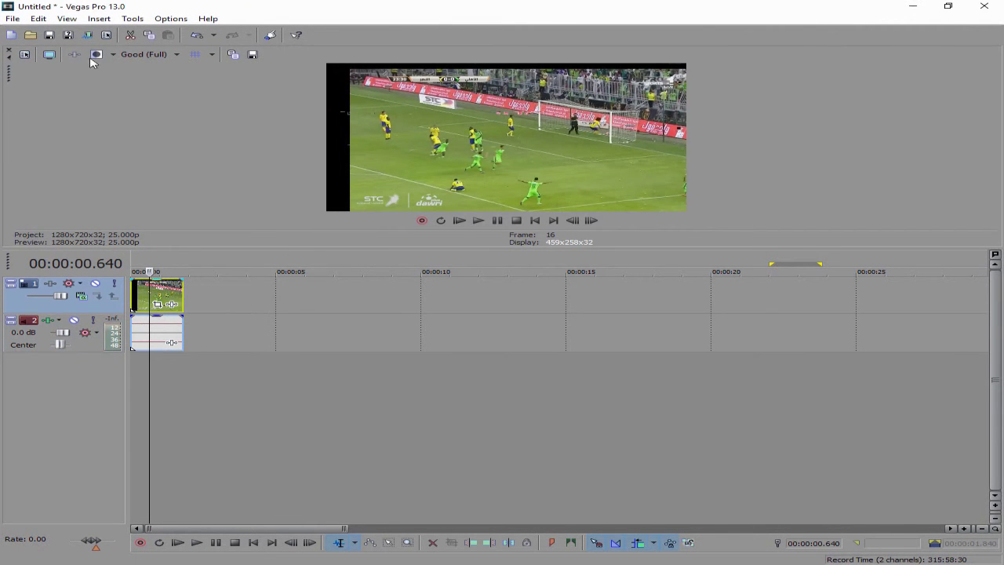
# Show the Video FX window and position it clear of the clip on the timeline.
pyautogui.click(67, 19)
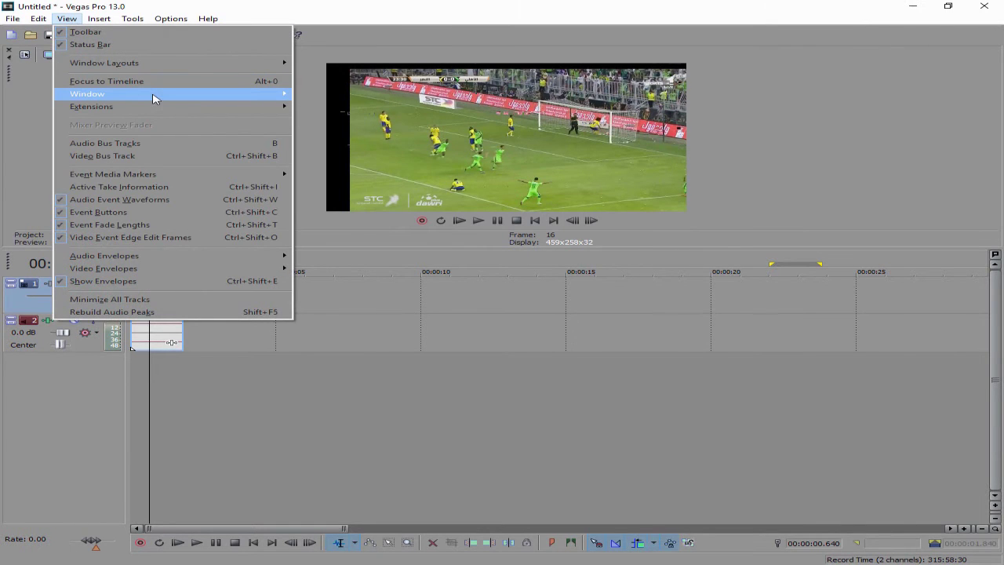
pyautogui.moveTo(154, 95)
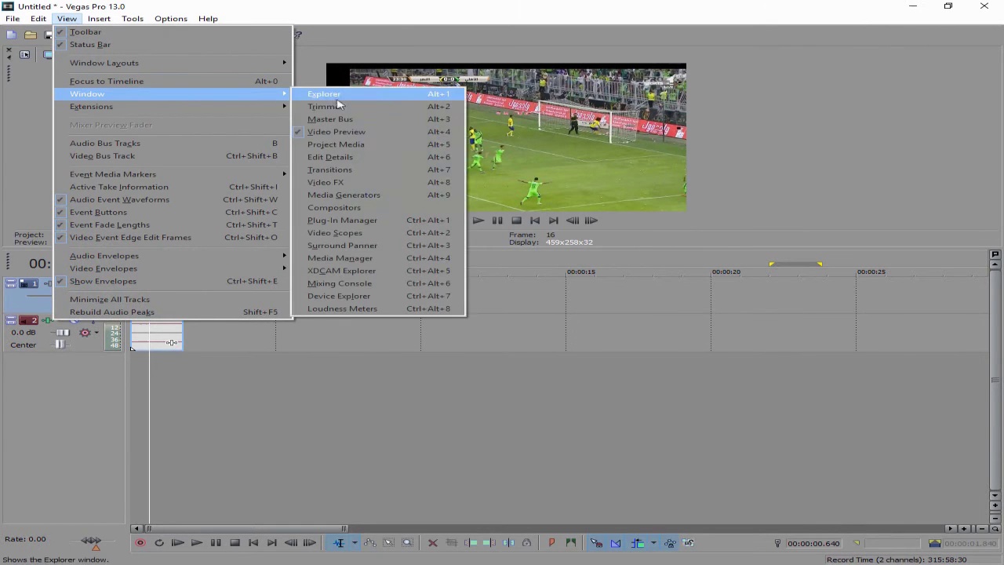
pyautogui.click(348, 185)
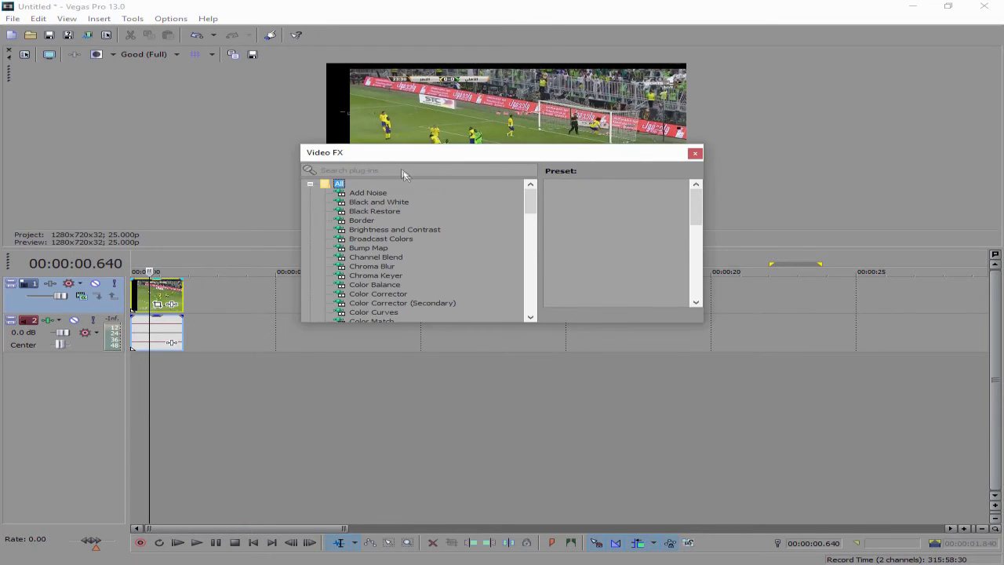
pyautogui.moveTo(398, 152); pyautogui.dragTo(445, 200)
# Apply the Stereoscopic 3D Adjust effect to the hj clip and move the effects list away from its settings.
pyautogui.scroll(-2, 457, 308)
pyautogui.scroll(2, 459, 304)
pyautogui.scroll(-7, 459, 305)
pyautogui.scroll(3, 460, 304)
pyautogui.scroll(4, 459, 304)
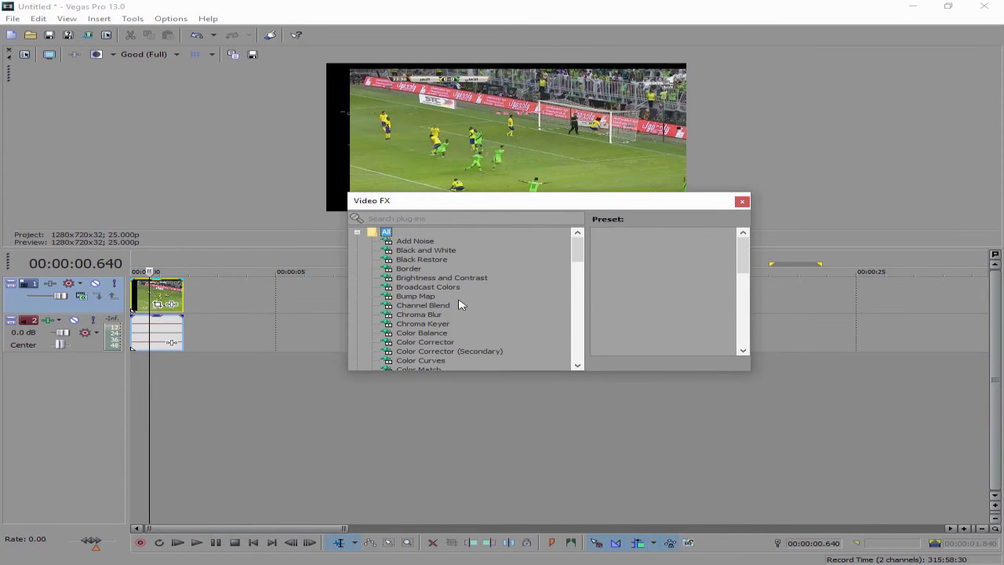
pyautogui.scroll(-9, 460, 305)
pyautogui.scroll(-11, 459, 304)
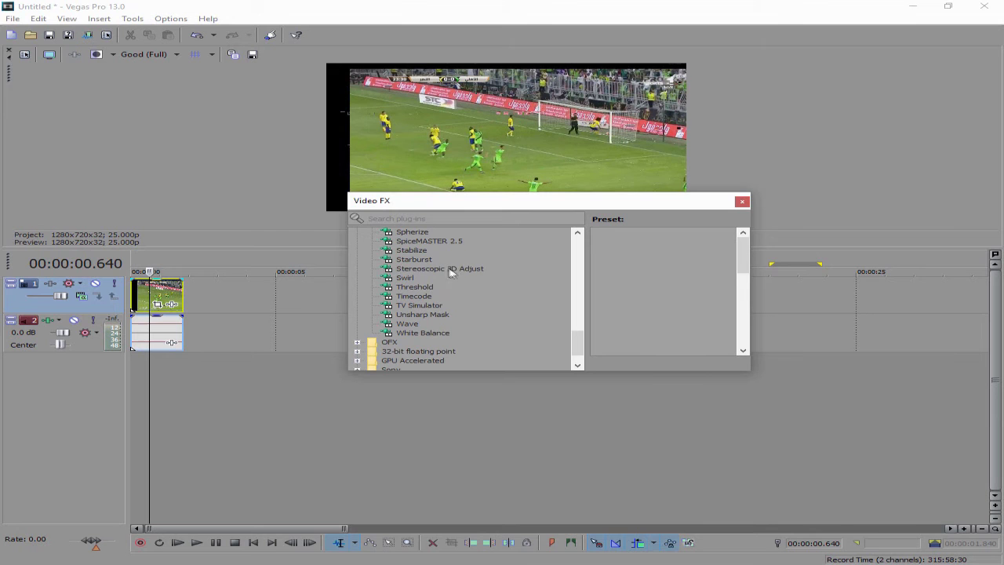
pyautogui.moveTo(459, 273); pyautogui.dragTo(177, 310)
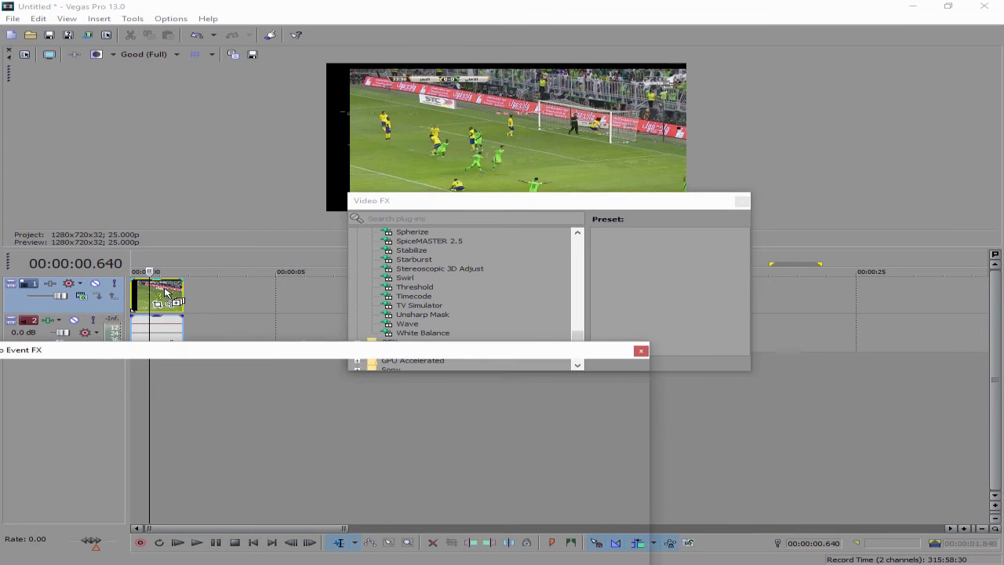
pyautogui.moveTo(423, 202); pyautogui.dragTo(615, 223)
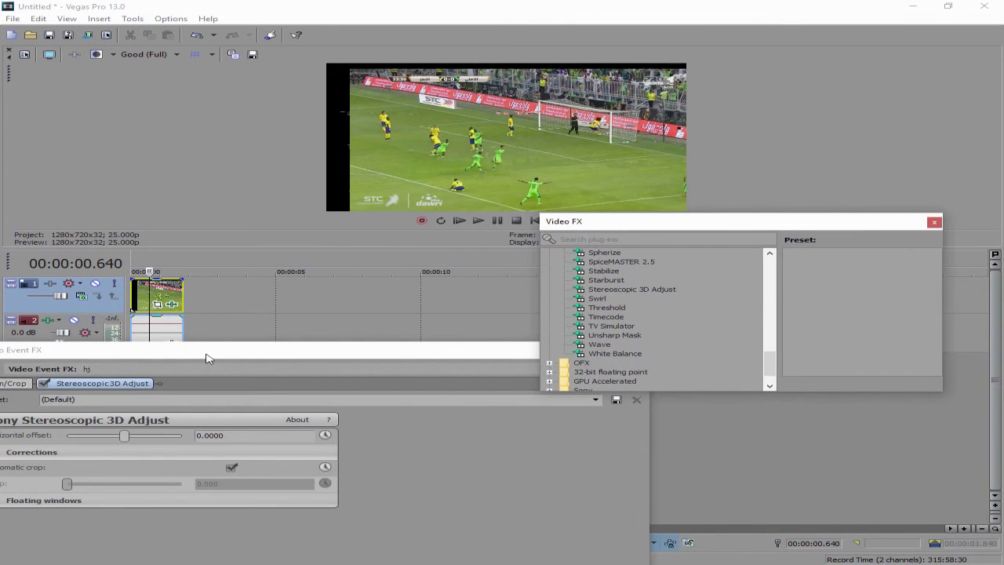
# Set the Stereoscopic 3D Adjust horizontal offset to 0.0673 so the picture fills the frame, and close the effect settings.
pyautogui.moveTo(206, 358); pyautogui.dragTo(286, 357)
pyautogui.moveTo(203, 442); pyautogui.dragTo(240, 440)
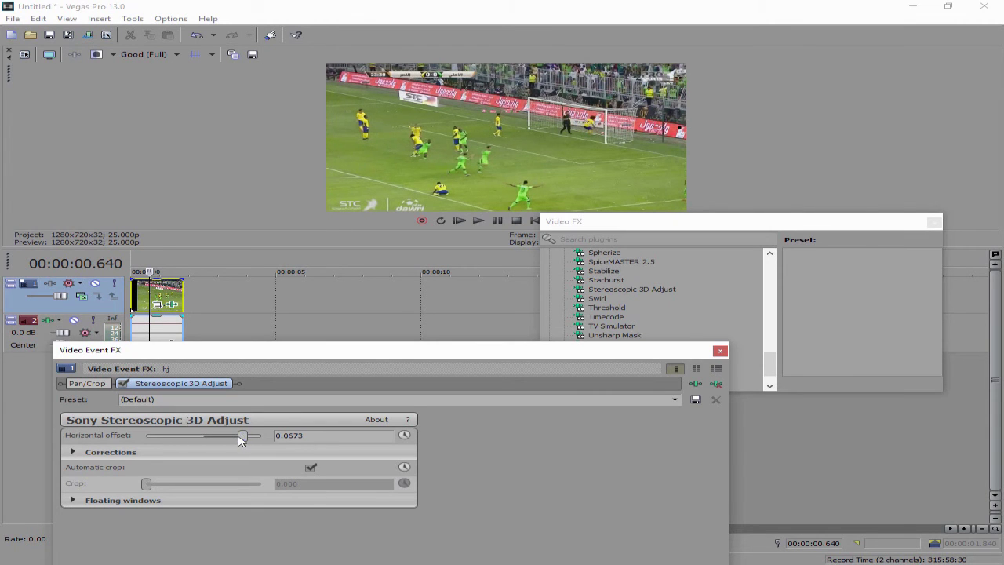
pyautogui.click(720, 350)
# Play the hj clip from the start of the timeline to preview the adjusted effect, and pause playback.
pyautogui.press('Home')
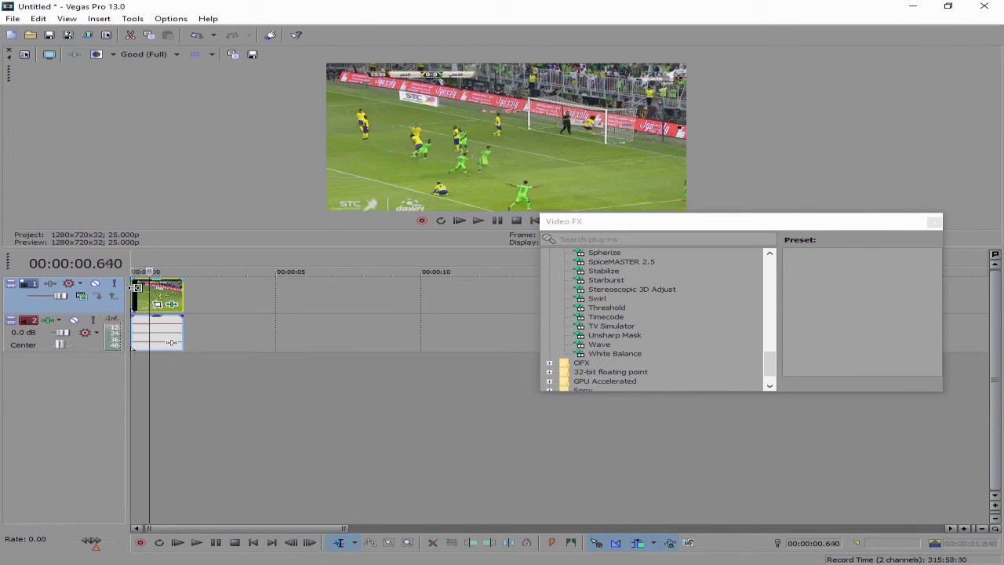
pyautogui.click(197, 543)
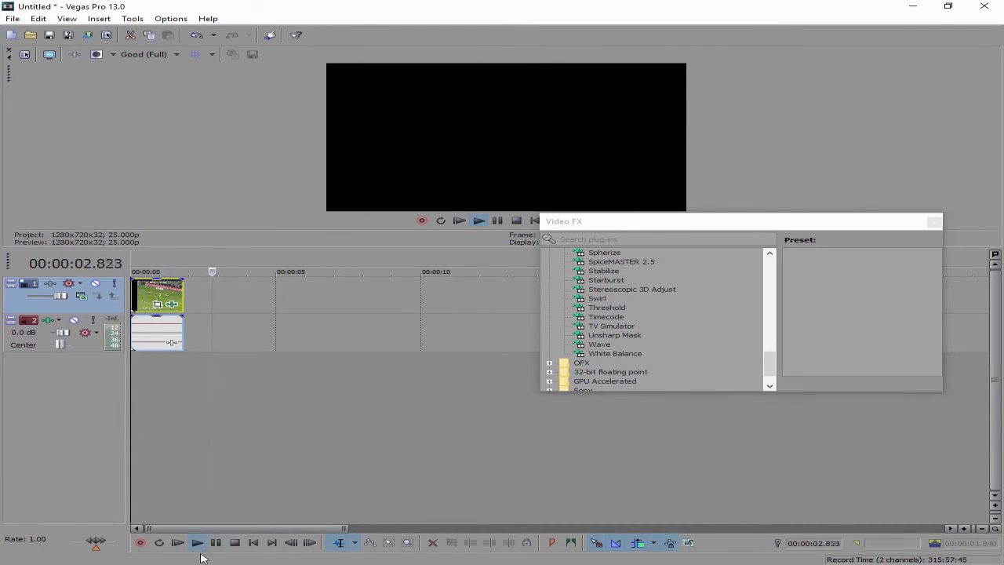
pyautogui.click(214, 547)
# Examine the glitch and the frame edges at several points along the hj clip, and return to its start.
pyautogui.click(154, 288)
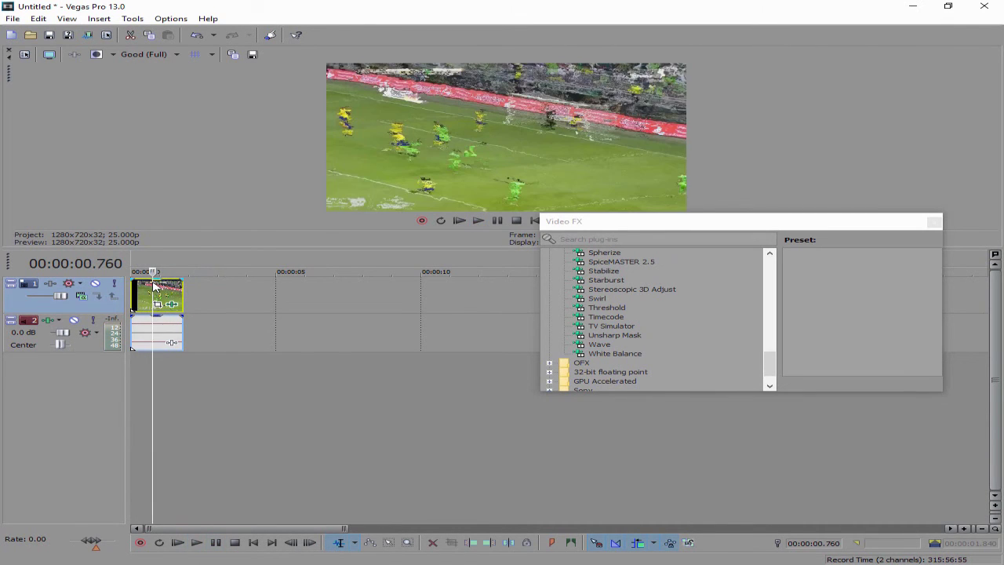
pyautogui.click(137, 288)
pyautogui.click(141, 288)
pyautogui.click(157, 289)
pyautogui.click(160, 288)
pyautogui.moveTo(160, 288)
pyautogui.mouseDown()
pyautogui.moveTo(183, 289)
pyautogui.moveTo(147, 291)
pyautogui.mouseUp()
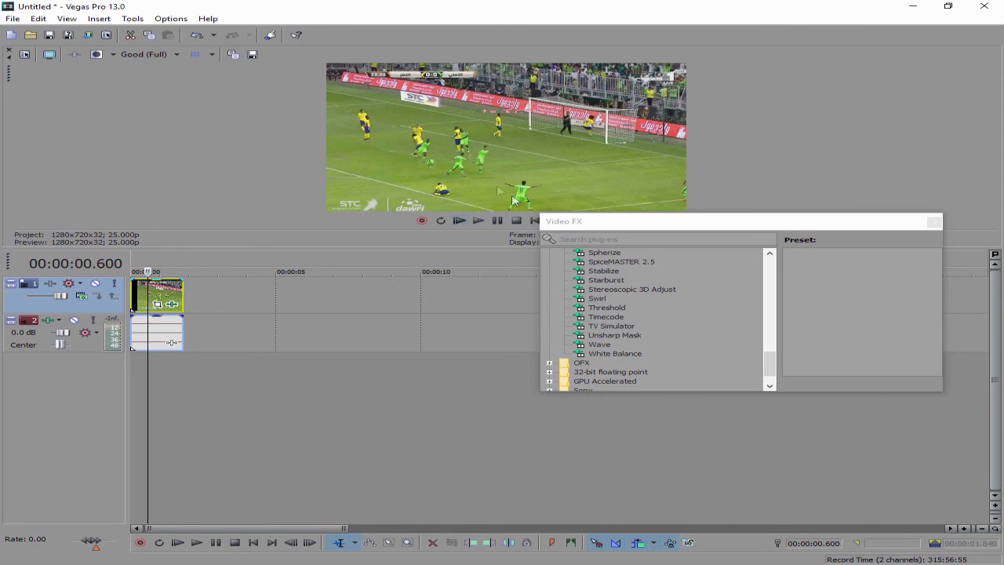
pyautogui.moveTo(149, 288); pyautogui.dragTo(177, 296)
pyautogui.click(152, 298)
pyautogui.click(131, 303)
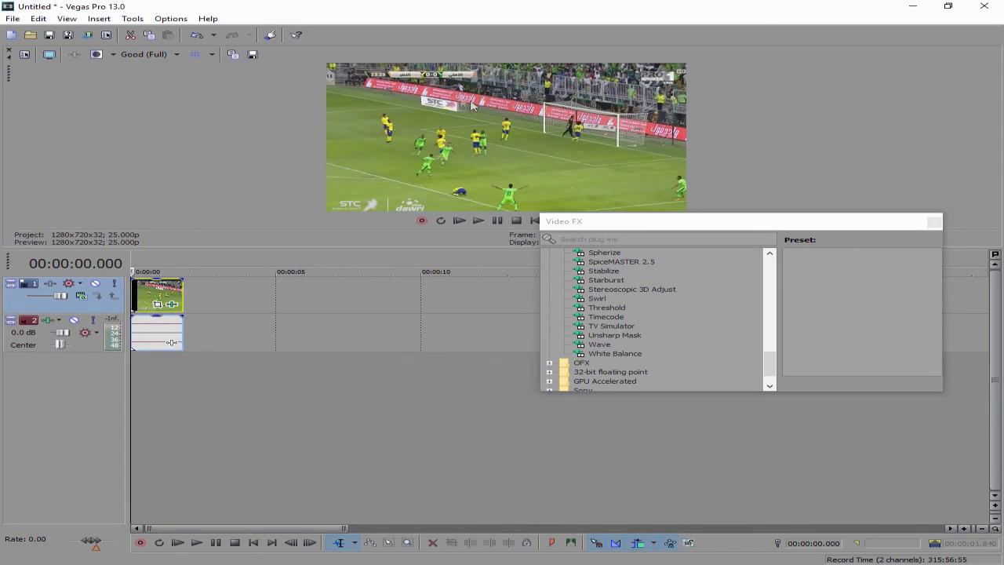